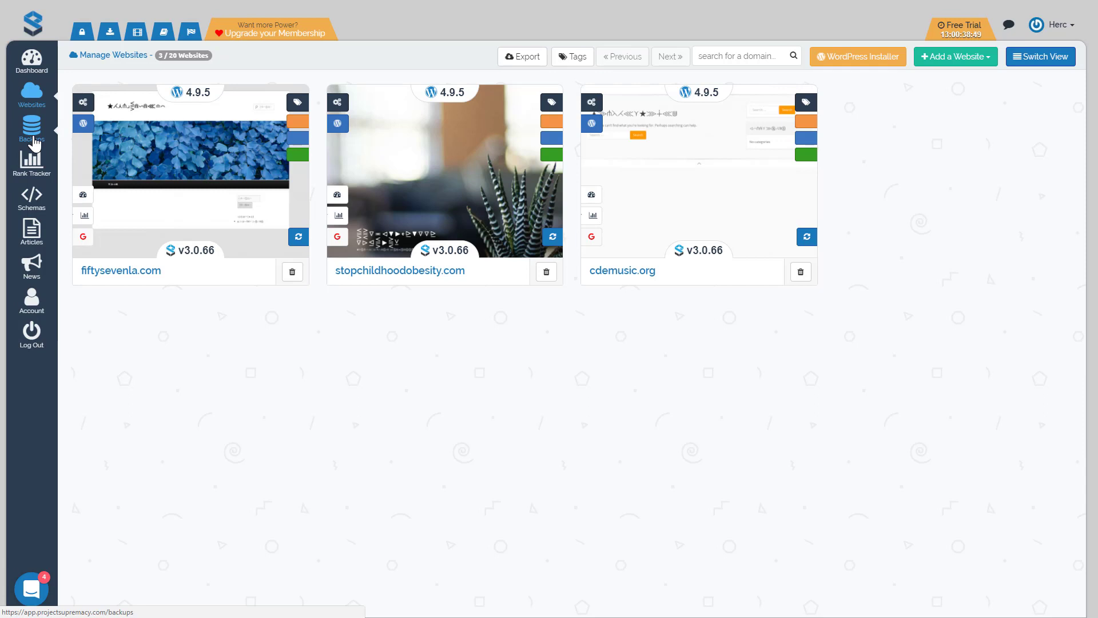
# Step: Open the account settings and switch to the Backup Settings tab
pyautogui.moveTo(31, 300)
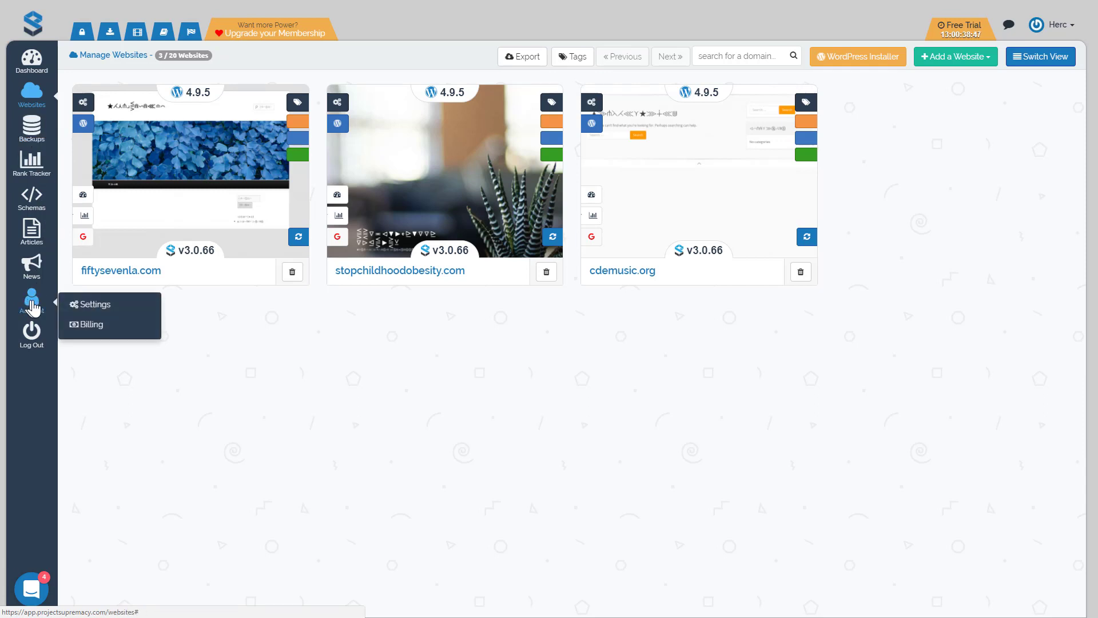
pyautogui.click(80, 306)
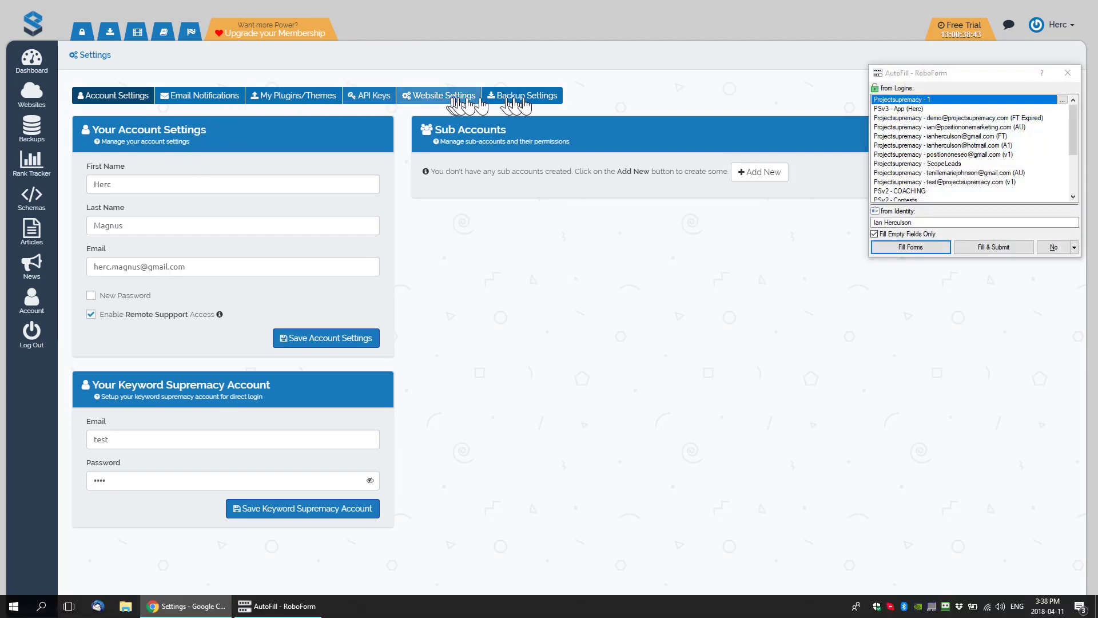
pyautogui.click(526, 97)
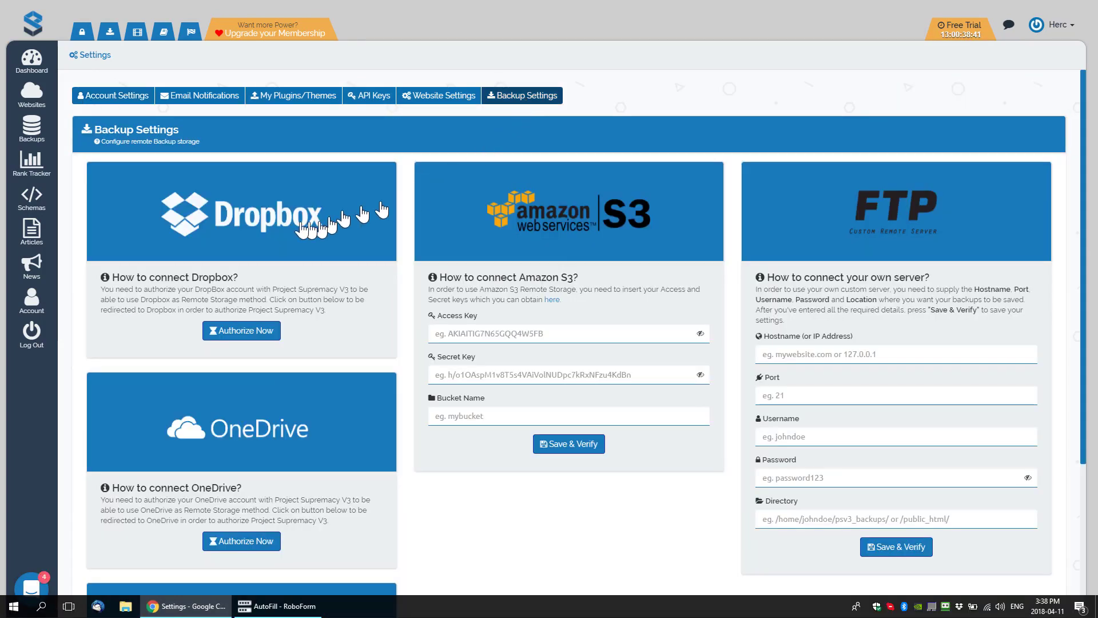
pyautogui.scroll(-3, 532, 280)
pyautogui.scroll(3, 532, 280)
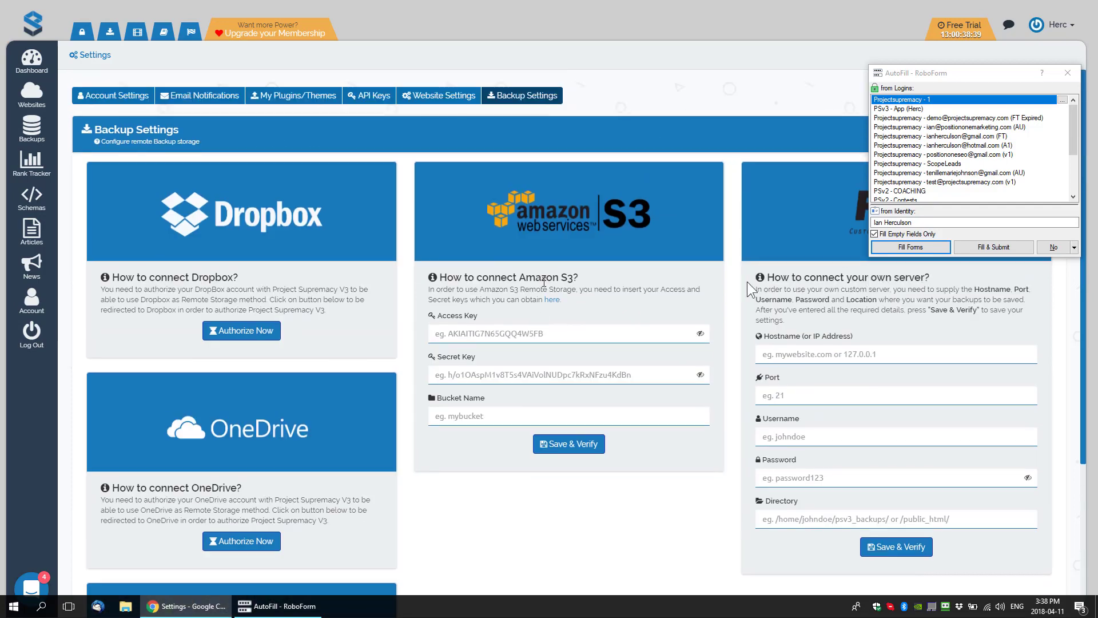
# Step: Decline the RoboForm password autofill prompt and review the Dropbox and other storage panels
pyautogui.click(1053, 248)
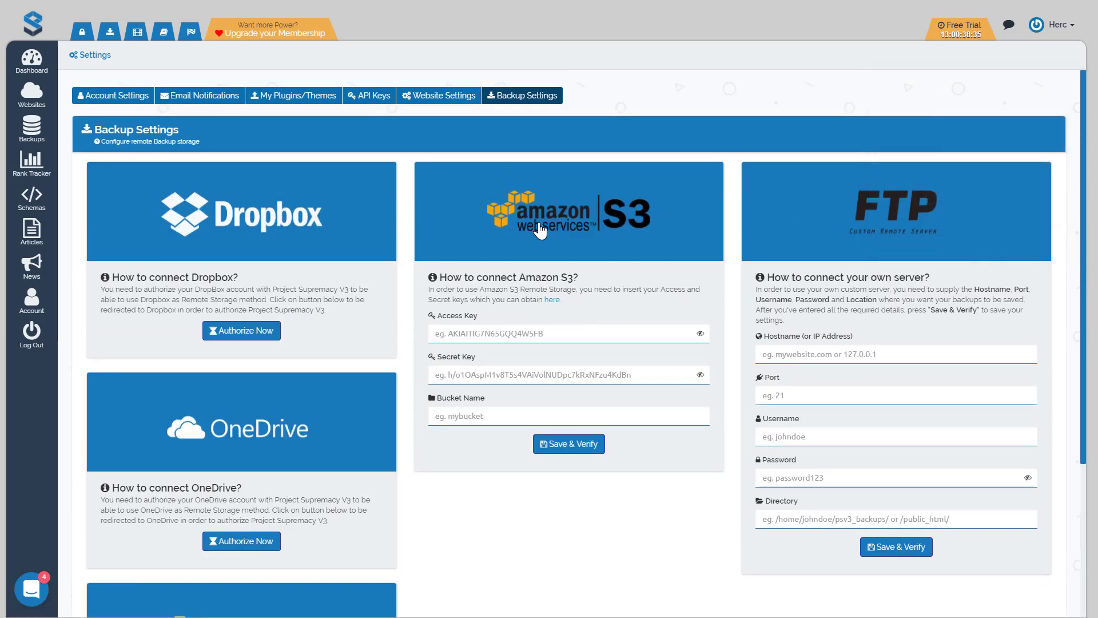
pyautogui.scroll(-3, 309, 457)
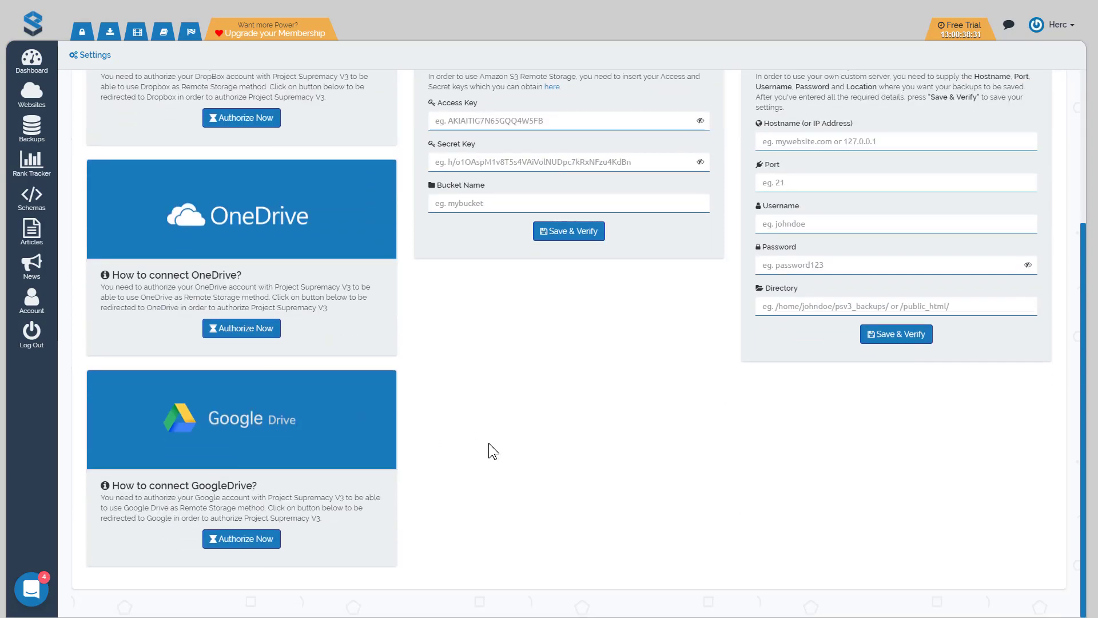
pyautogui.scroll(1, 489, 443)
pyautogui.scroll(1, 488, 443)
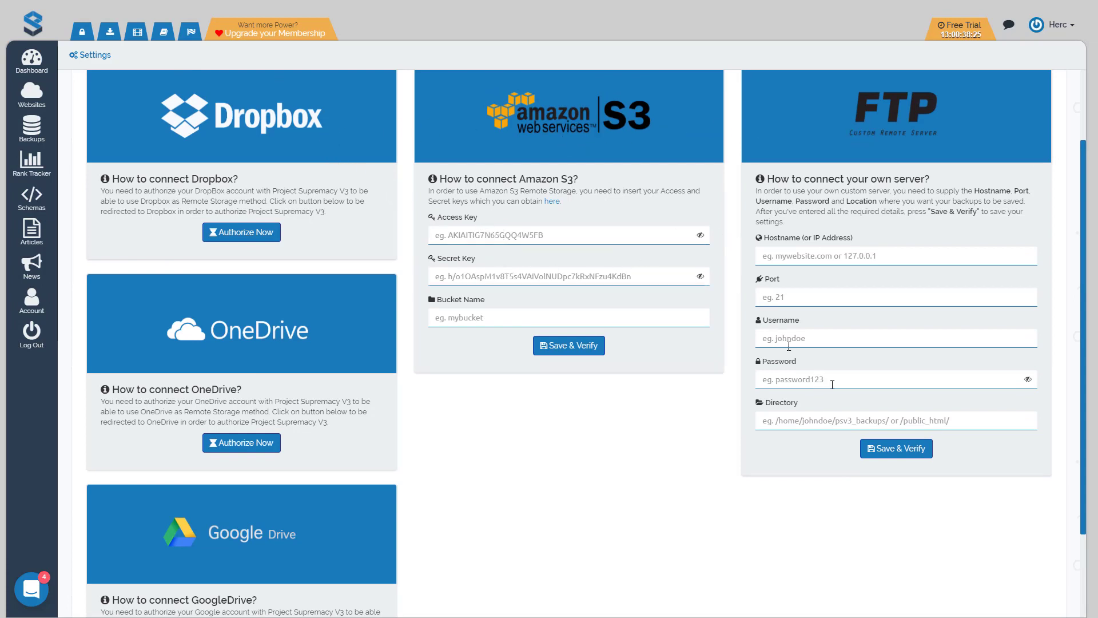
pyautogui.moveTo(196, 192); pyautogui.dragTo(338, 210)
pyautogui.click(337, 210)
pyautogui.scroll(3, 306, 239)
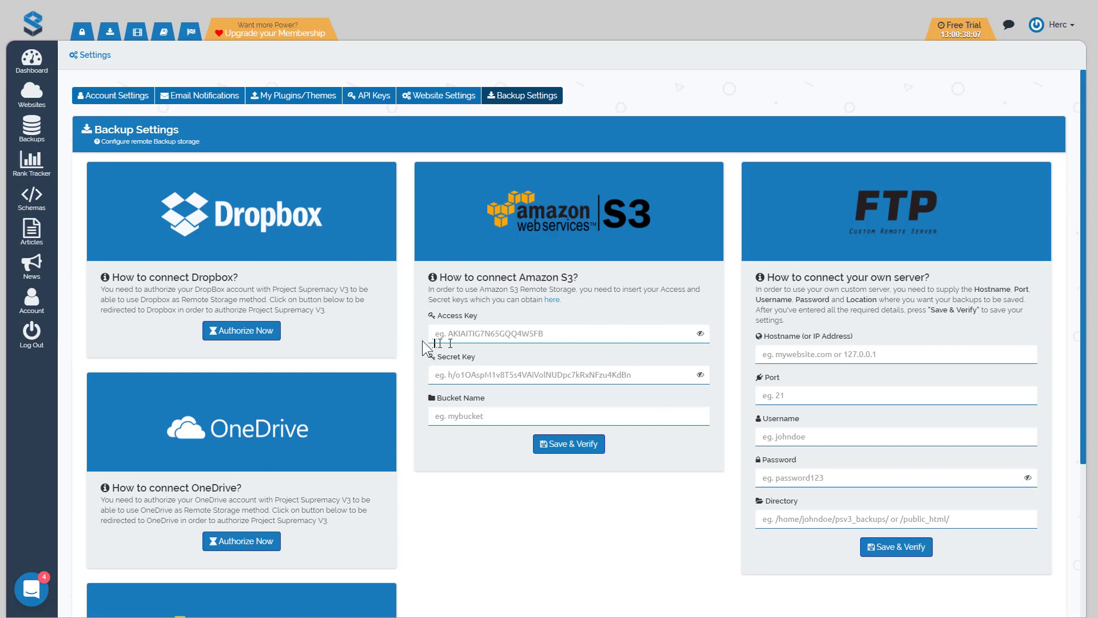
# Step: On the Backups page, set stopchildhoodobesity.com to Storage Method Dropbox and Backup Schedule Weekly
pyautogui.click(31, 130)
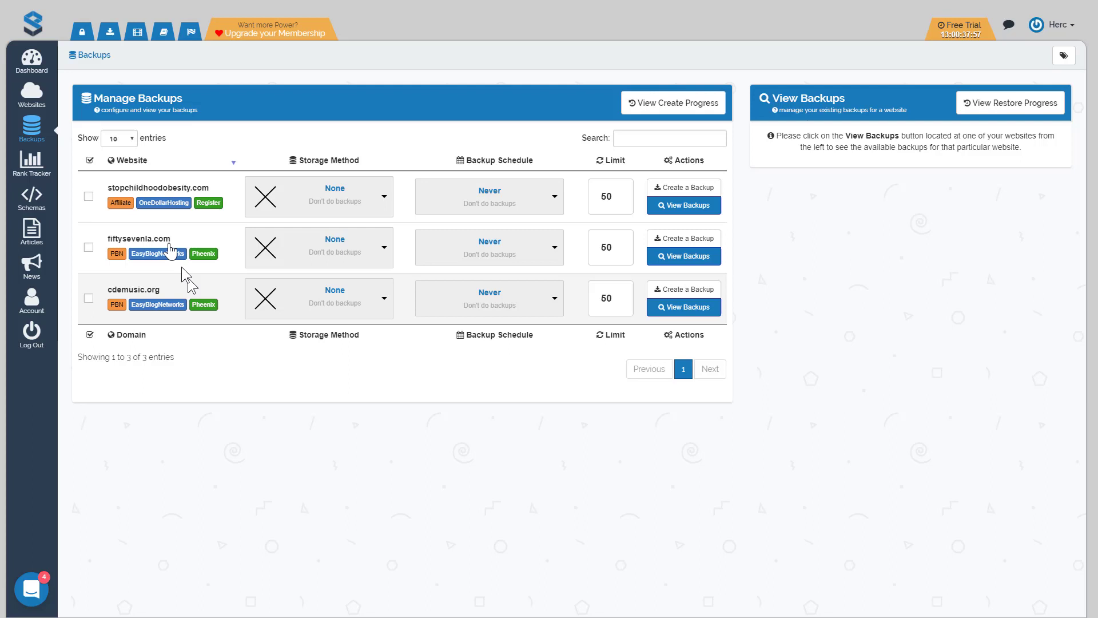
pyautogui.click(346, 202)
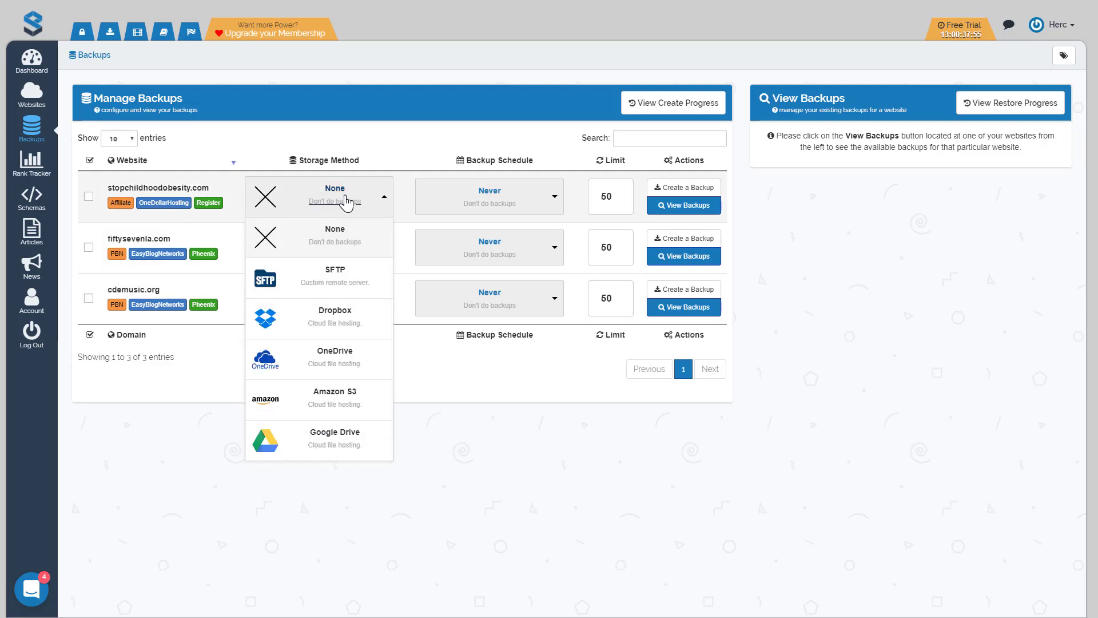
pyautogui.click(337, 321)
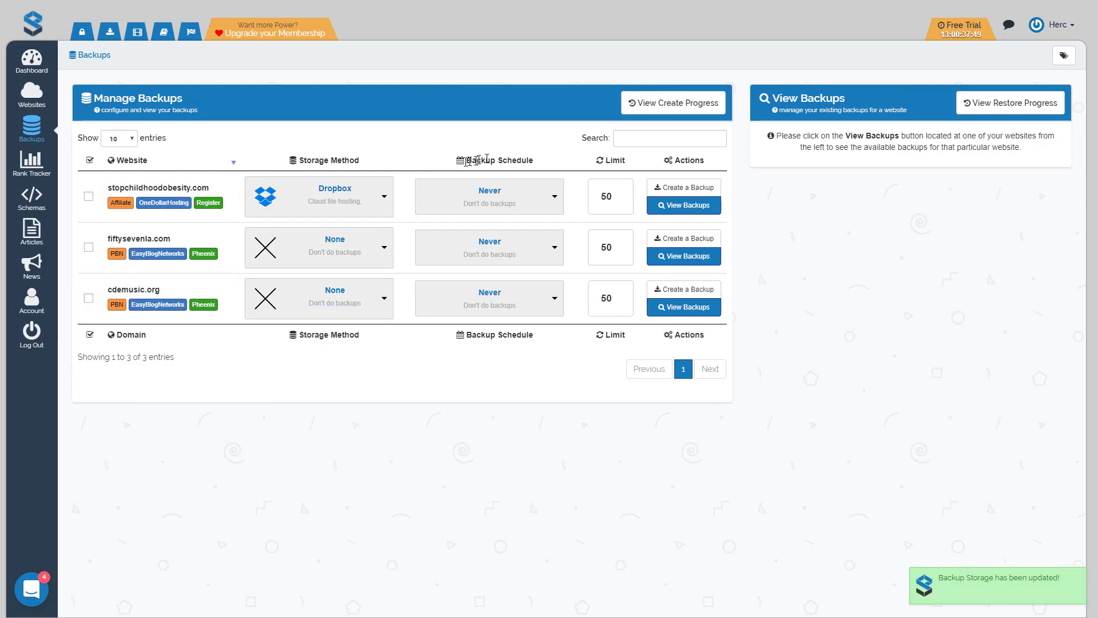
pyautogui.tripleClick(524, 160)
pyautogui.click(497, 194)
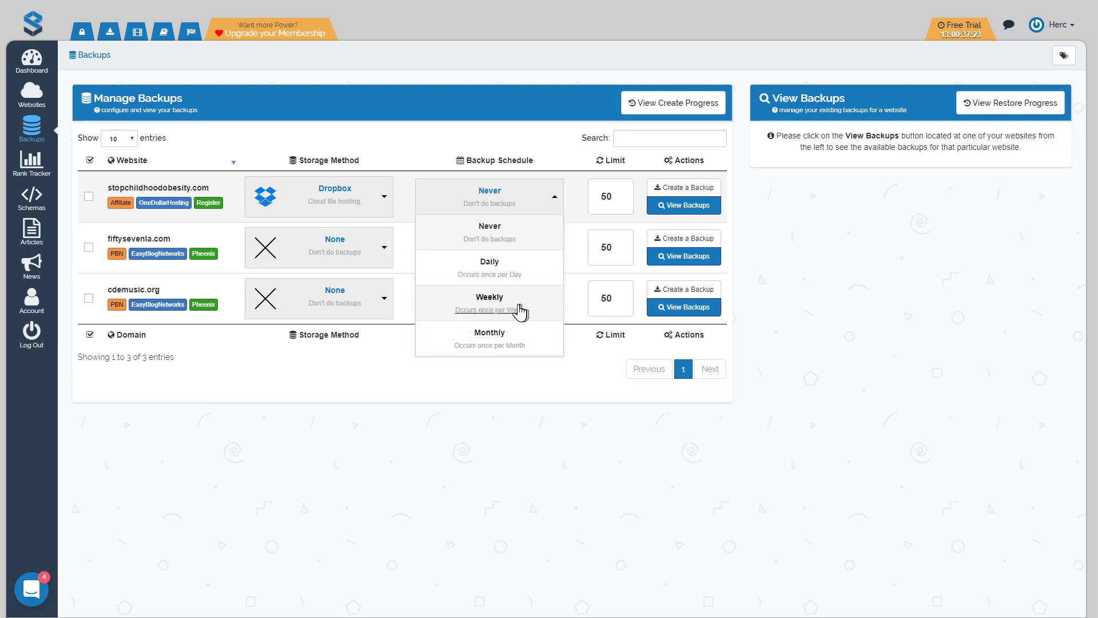
pyautogui.click(538, 312)
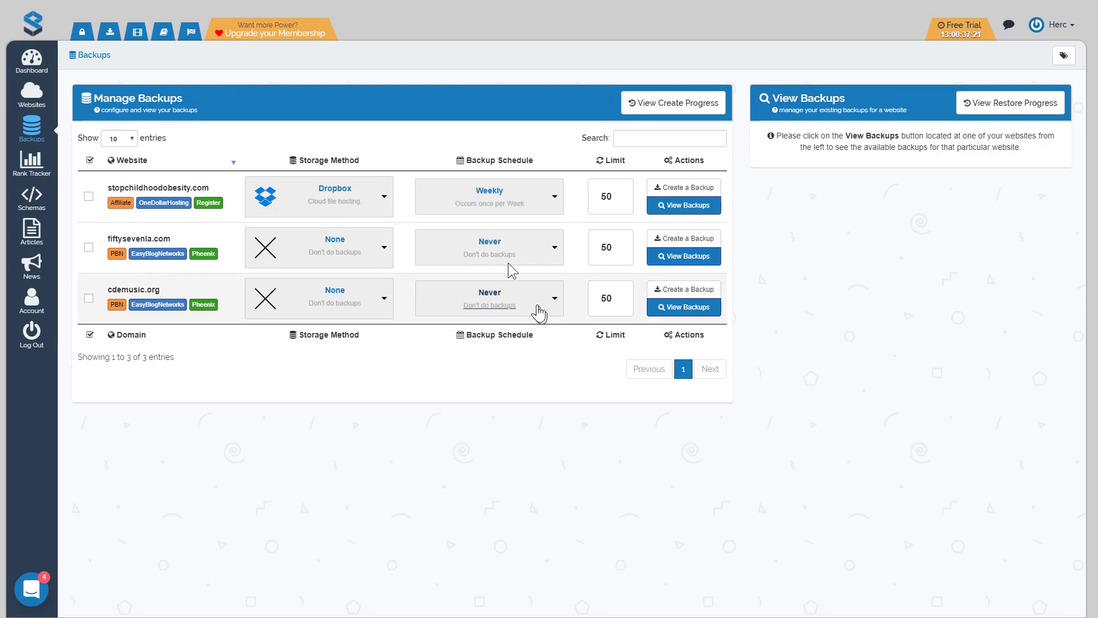
# Step: Change stopchildhoodobesity.com's backup limit from 50 to 5 and queue a backup now
pyautogui.doubleClick(605, 196)
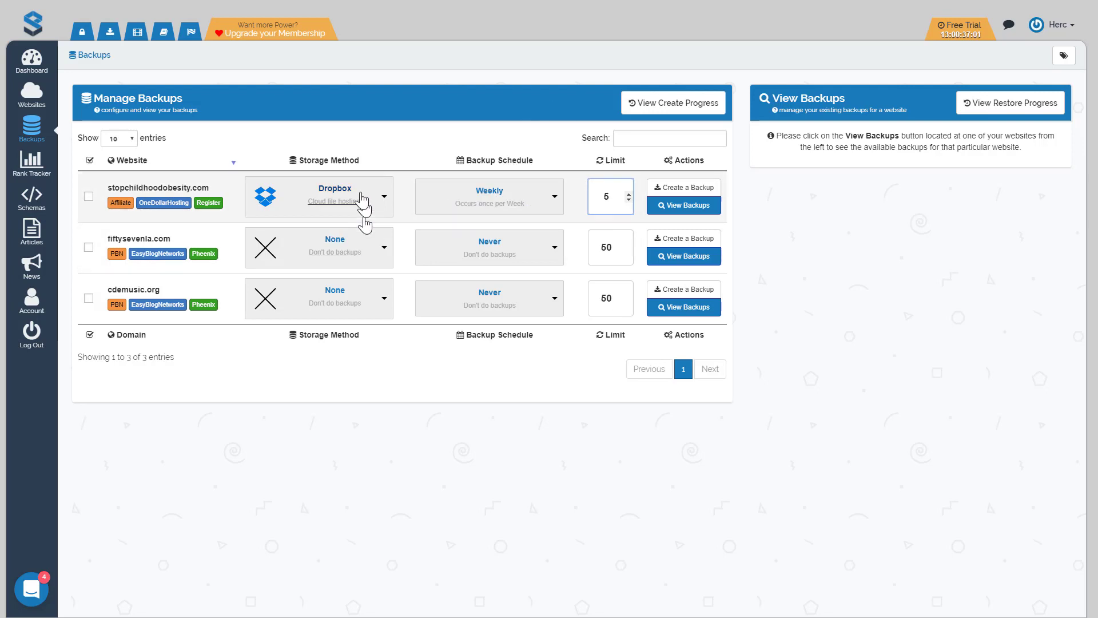
pyautogui.click(687, 192)
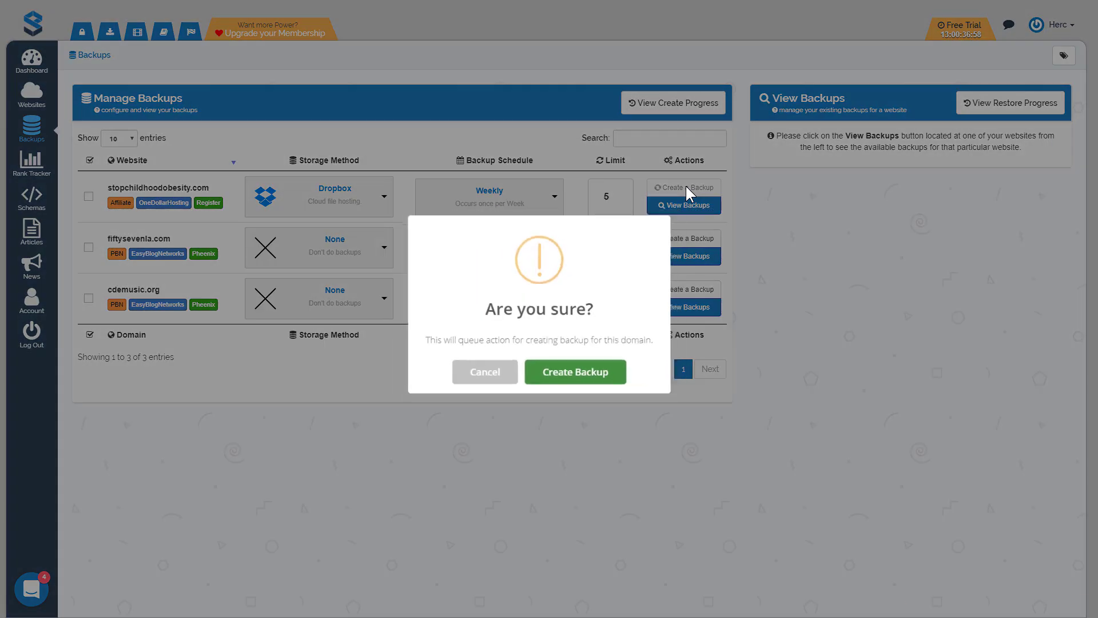
pyautogui.click(585, 380)
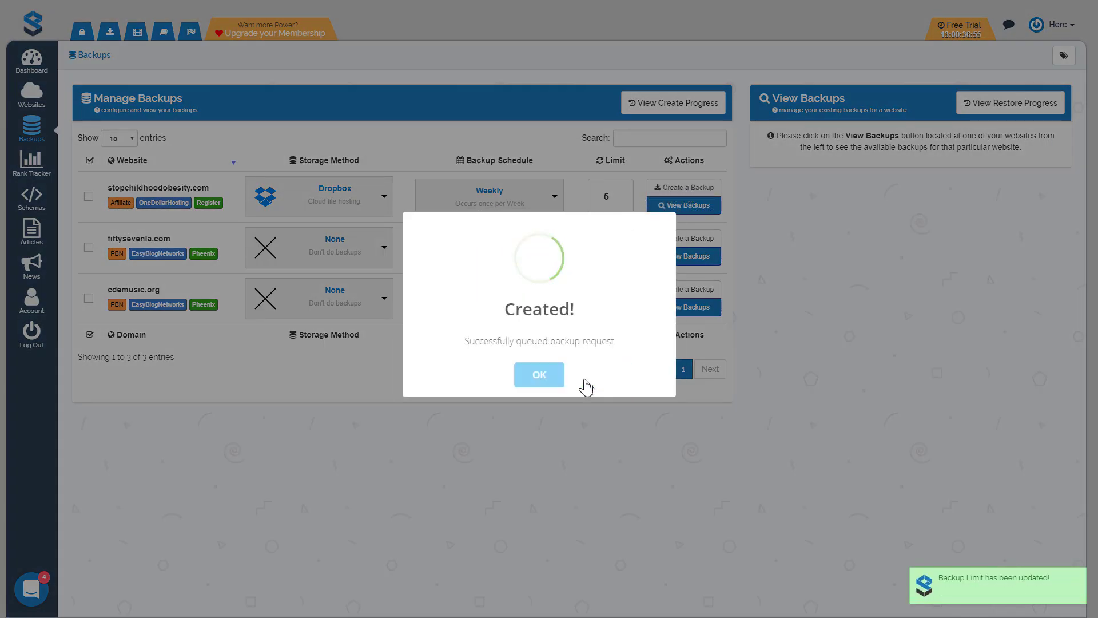
pyautogui.click(543, 377)
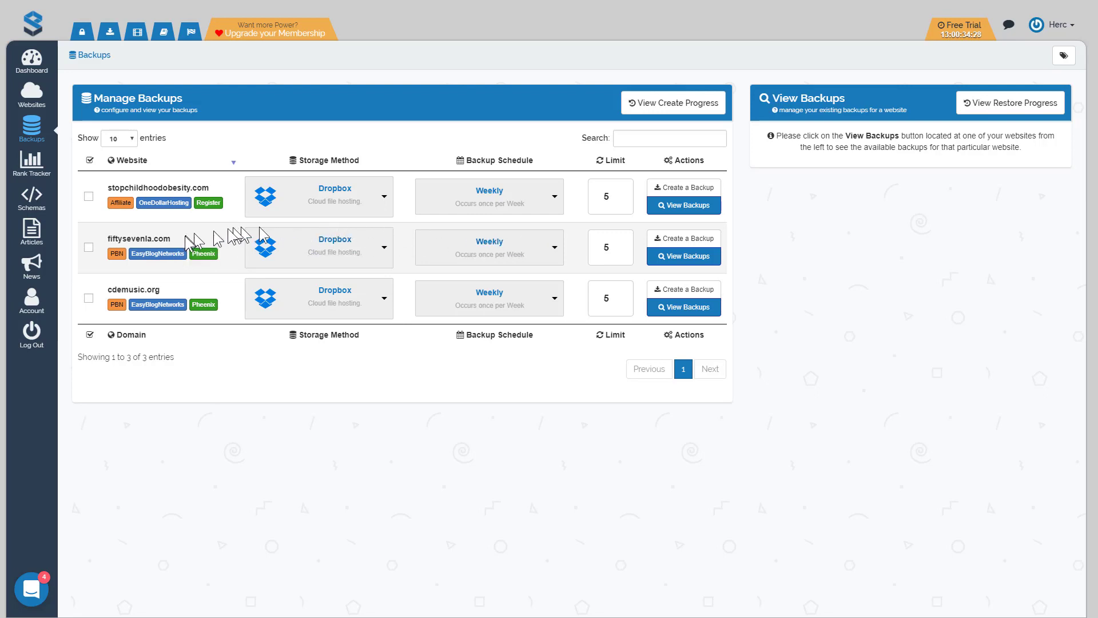
# Step: List fiftysevenla.com's saved backups, showing the 14.92 Mb backup from 4/11/2018
pyautogui.moveTo(108, 239); pyautogui.dragTo(171, 240)
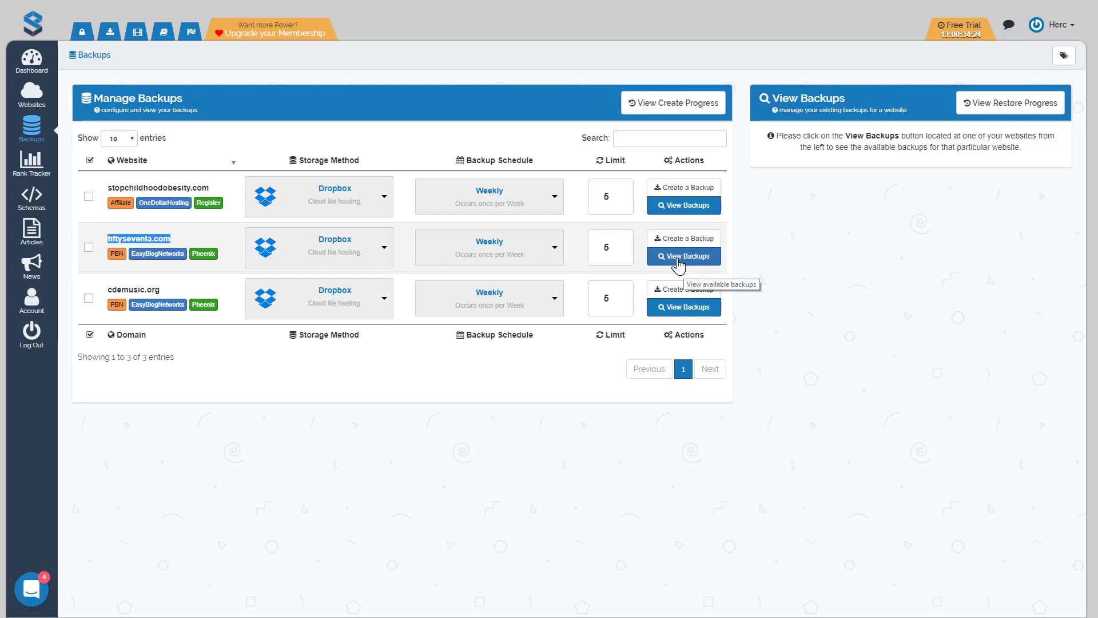
pyautogui.click(678, 262)
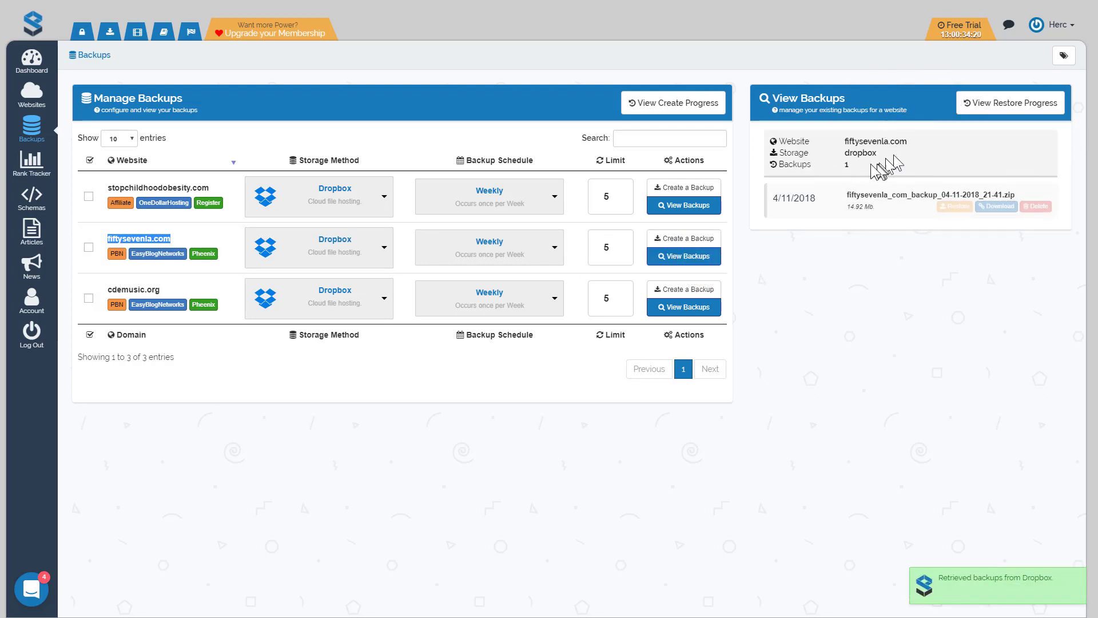
pyautogui.moveTo(908, 141); pyautogui.dragTo(877, 167)
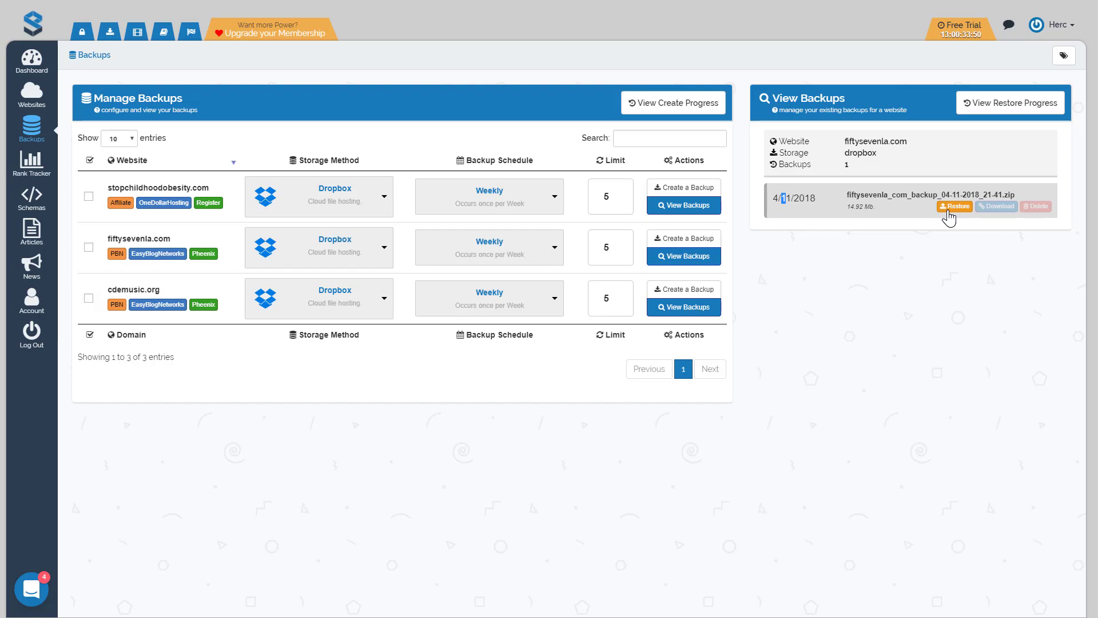
# Step: Begin restoring fiftysevenla_com_backup_04-11-2018_21-41.zip, then cancel at the Are you sure? warning
pyautogui.click(953, 206)
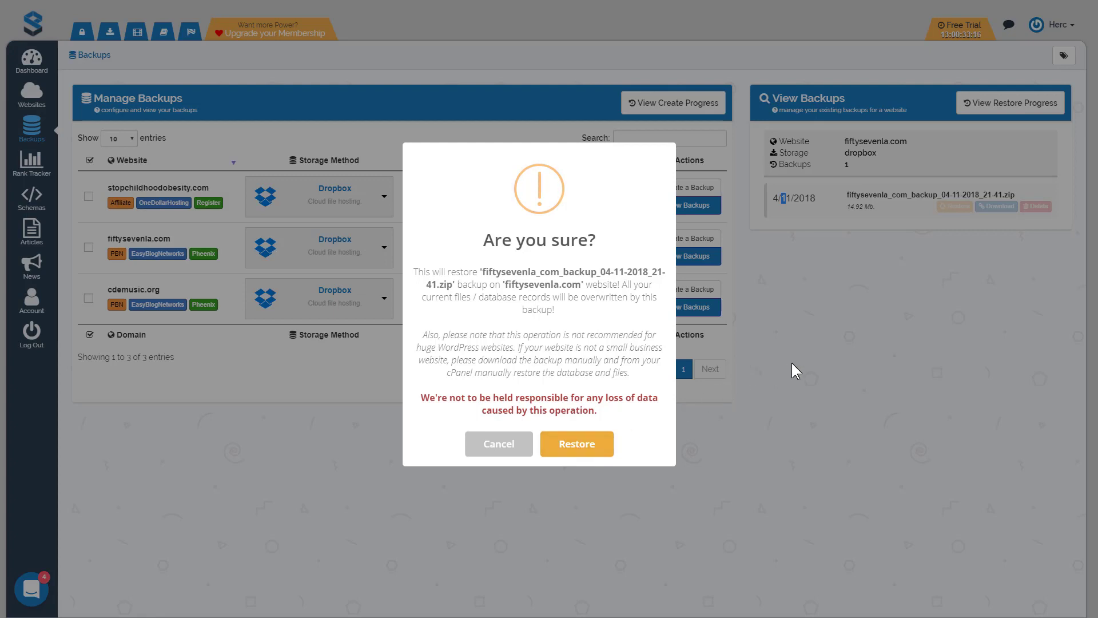
pyautogui.click(493, 447)
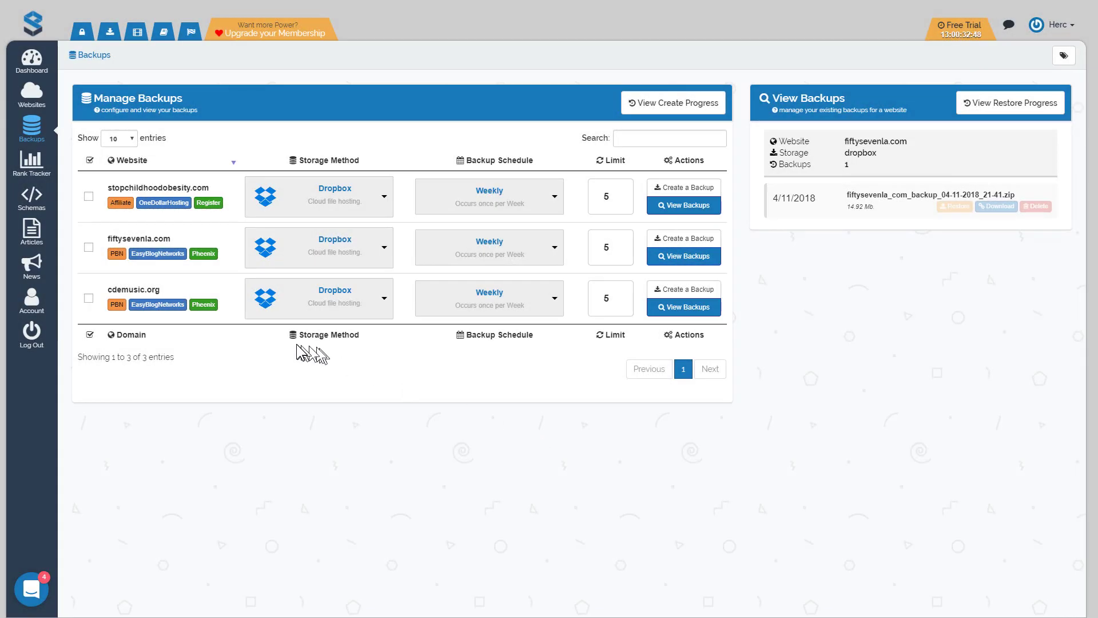
# Step: Go to Rank Tracker and open Add Keywords for stopchildhoodobesity.com
pyautogui.click(32, 167)
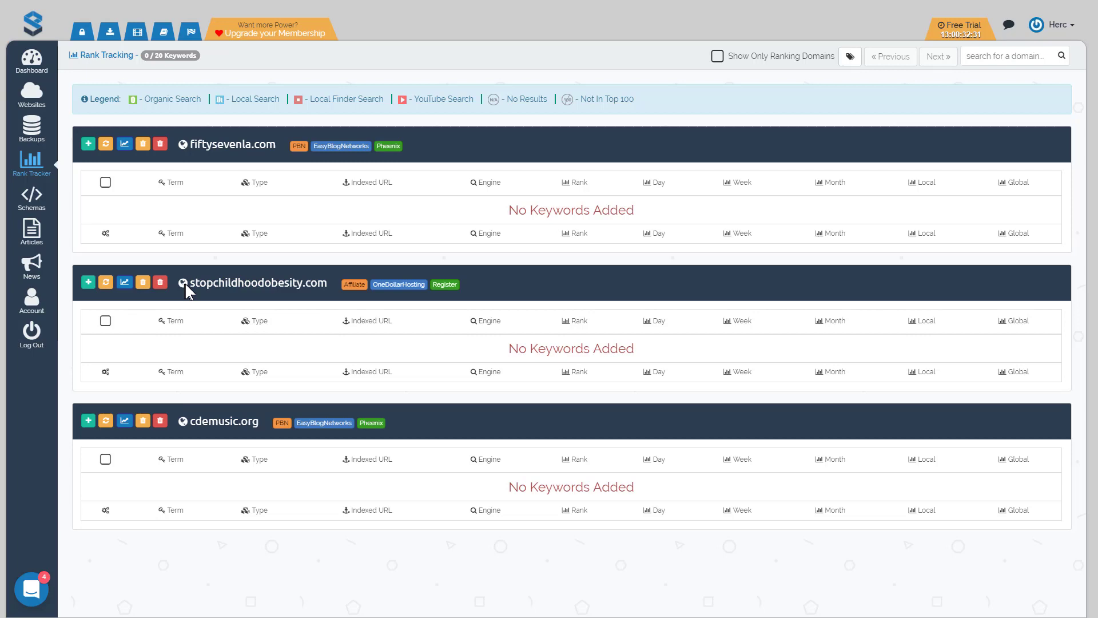
pyautogui.moveTo(185, 284); pyautogui.dragTo(328, 284)
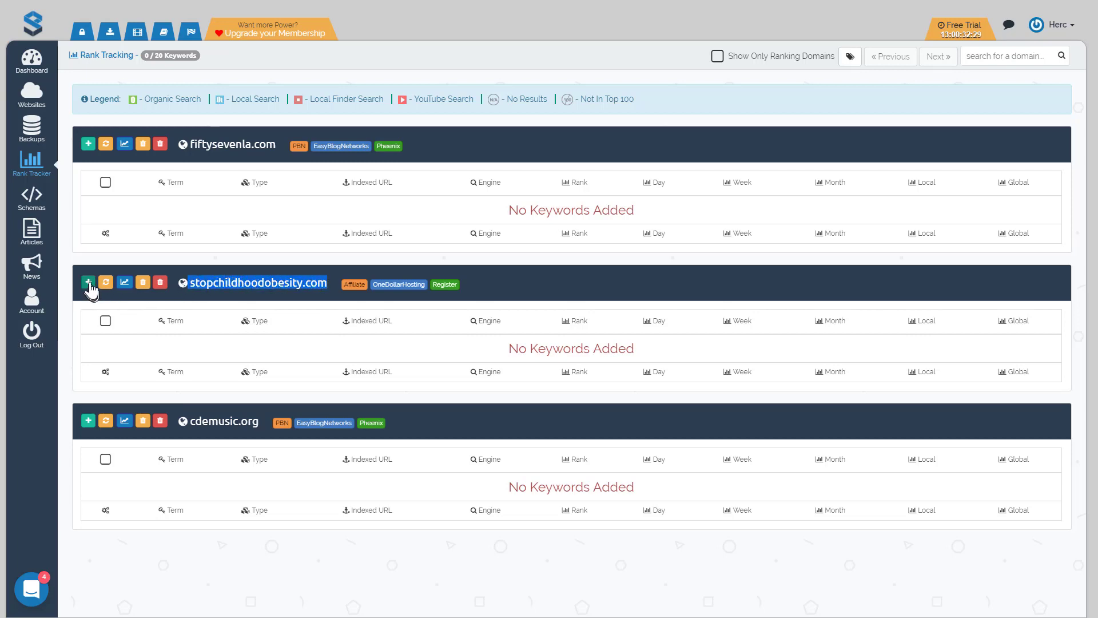
pyautogui.click(89, 283)
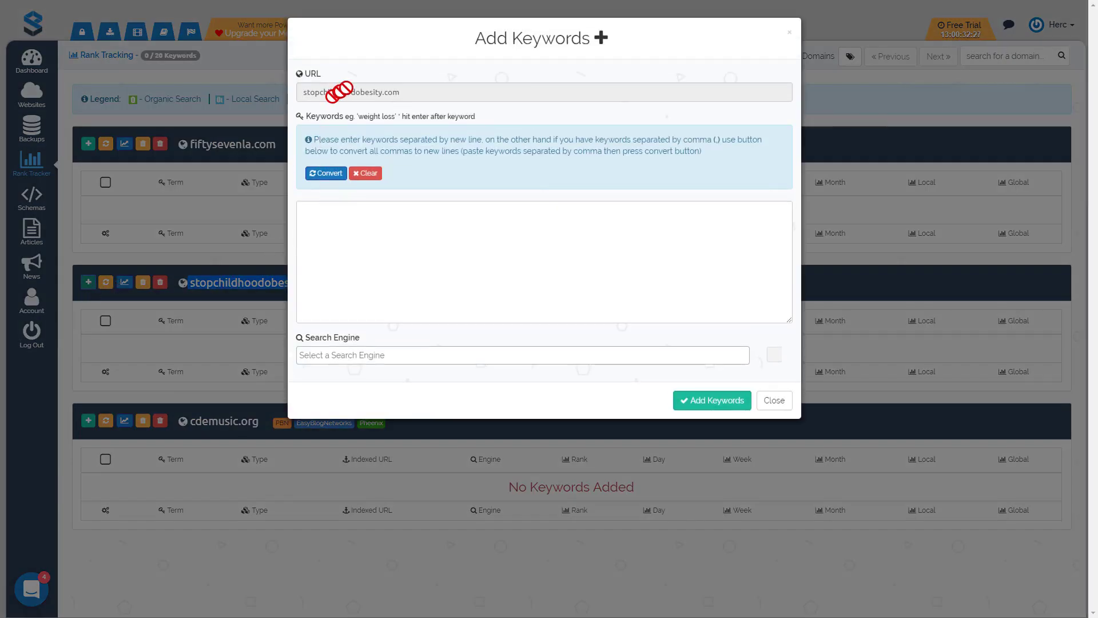
# Step: Add stop childhood obesity, overweight children and lose weight for kids, tracked on Google.com
pyautogui.click(382, 228)
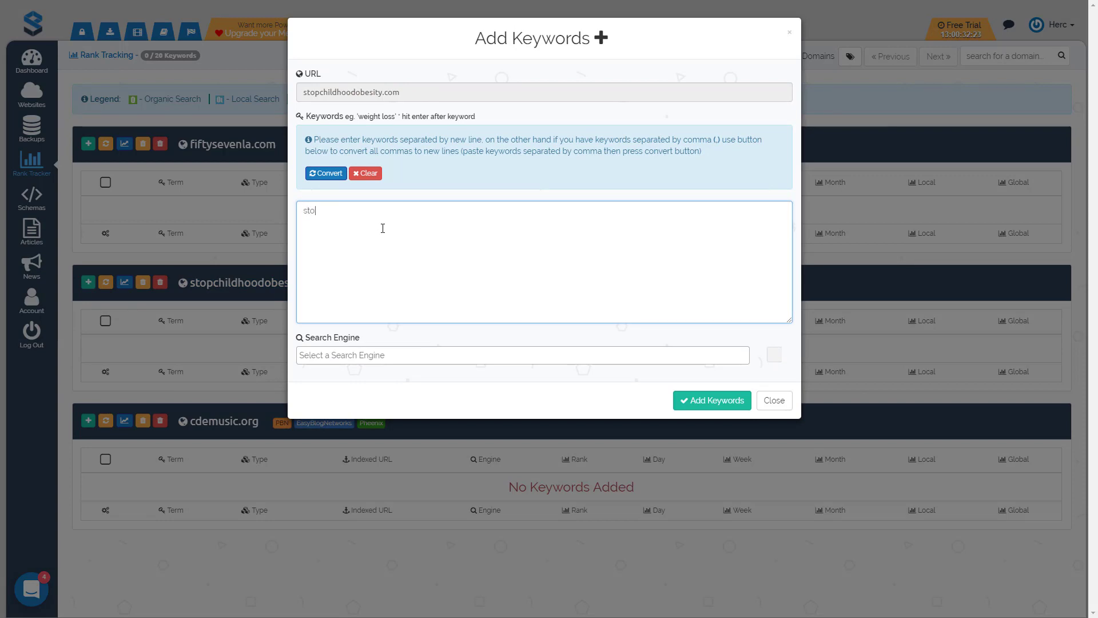
pyautogui.write('stop childhood obesity')
pyautogui.press('Return')
pyautogui.write('overweight child')
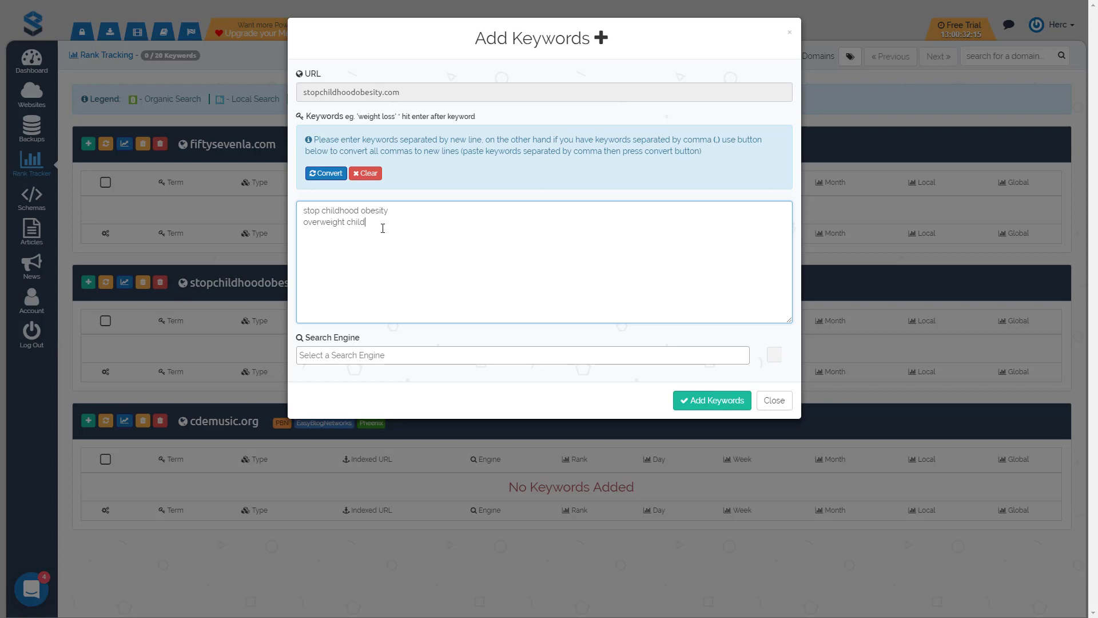
pyautogui.write('ren ')
pyautogui.write('lose weight ')
pyautogui.write('for kids')
pyautogui.hotkey('ctrl', 'a')
pyautogui.click(505, 248)
pyautogui.click(366, 354)
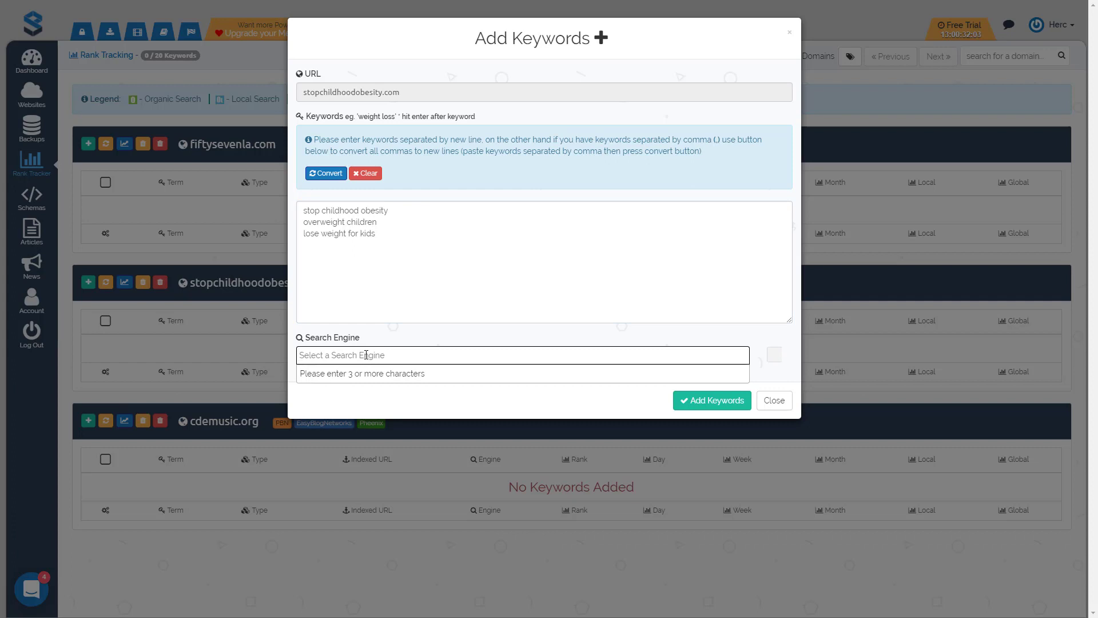
pyautogui.write('goog')
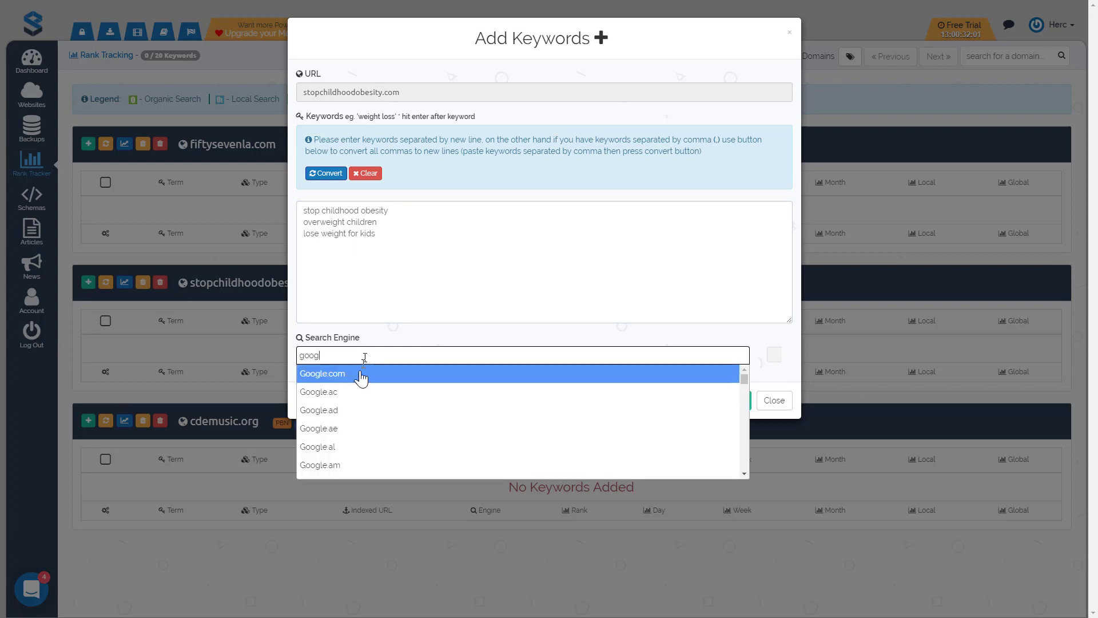
pyautogui.click(337, 374)
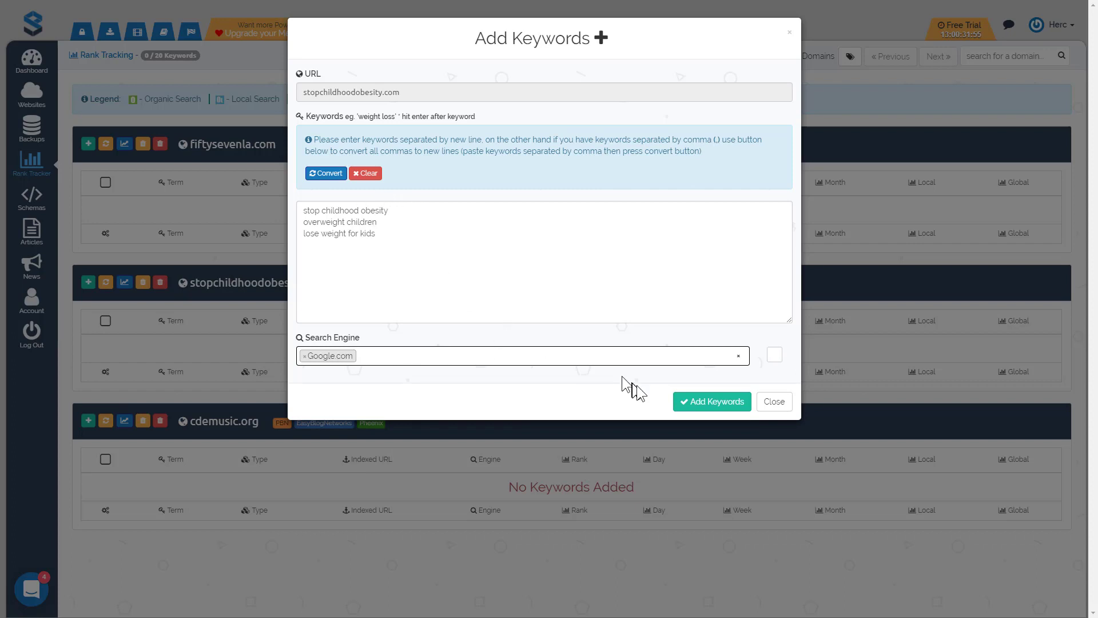
pyautogui.click(719, 406)
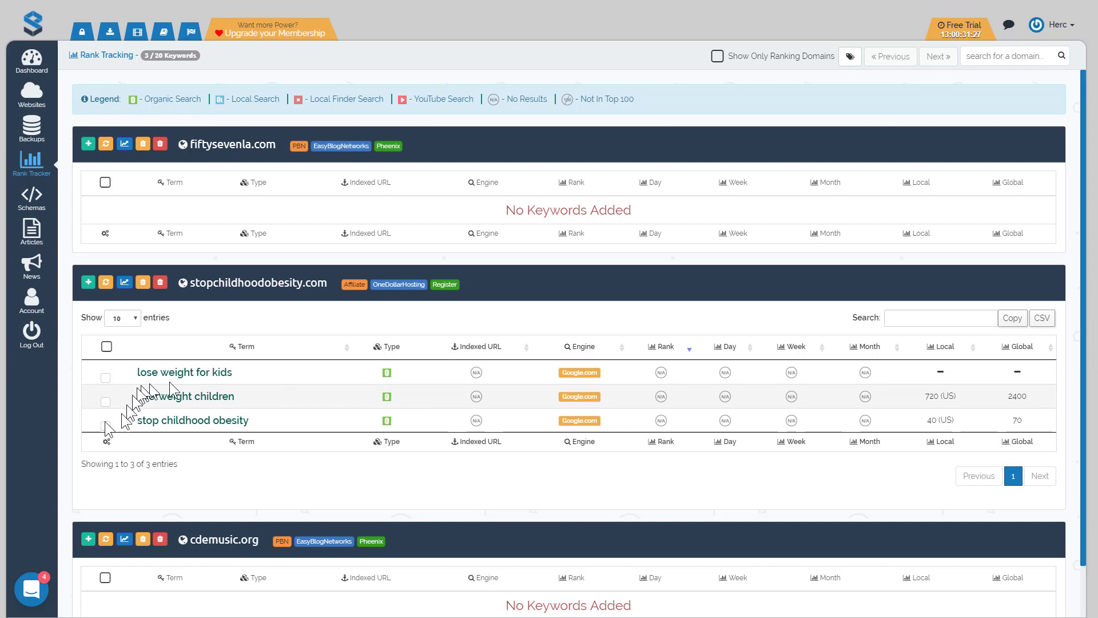
# Step: Tick the overweight children and stop childhood obesity keyword rows
pyautogui.click(105, 402)
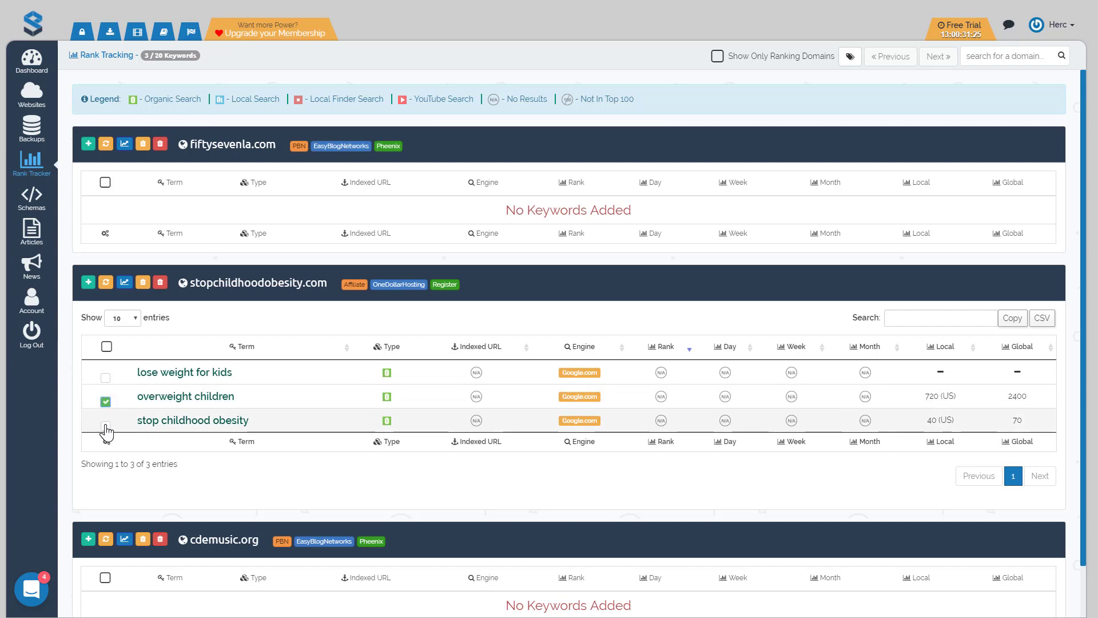
pyautogui.click(105, 425)
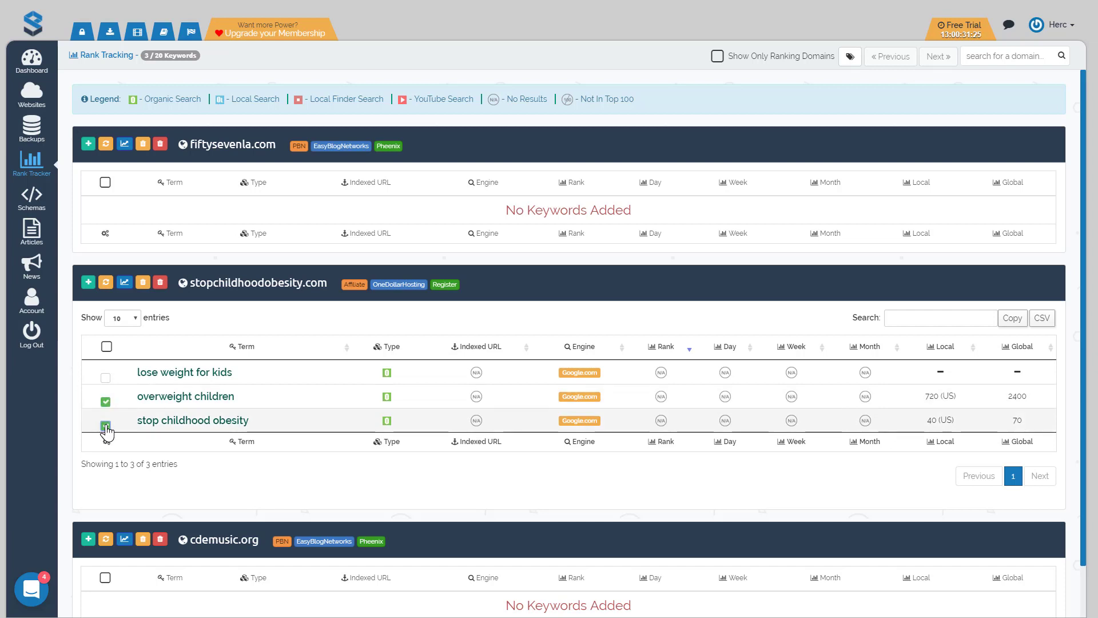
pyautogui.click(126, 286)
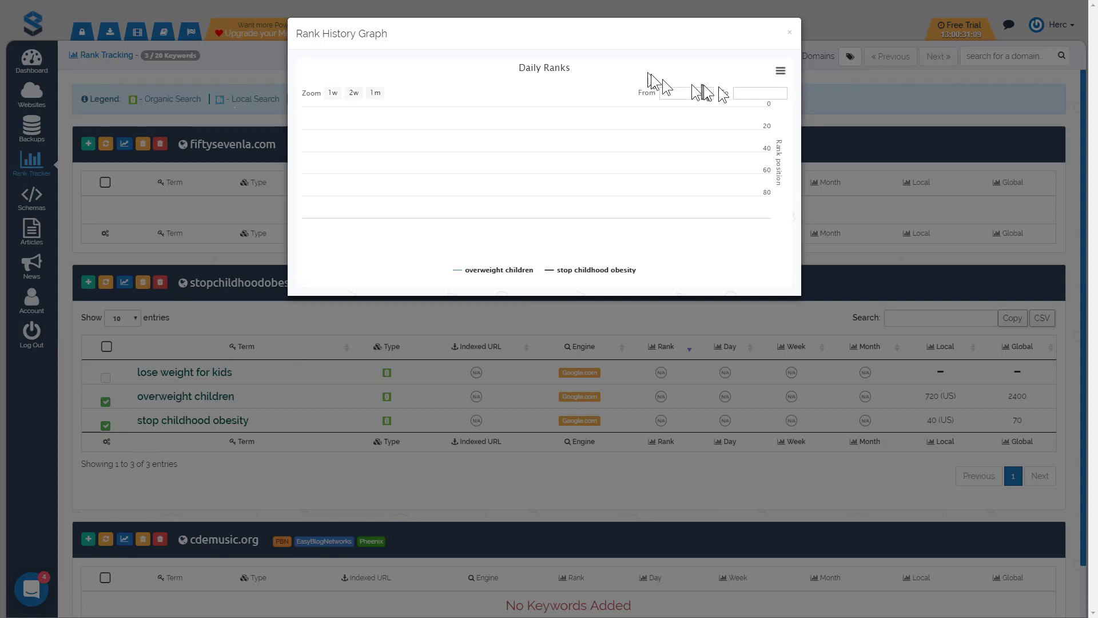
pyautogui.click(780, 72)
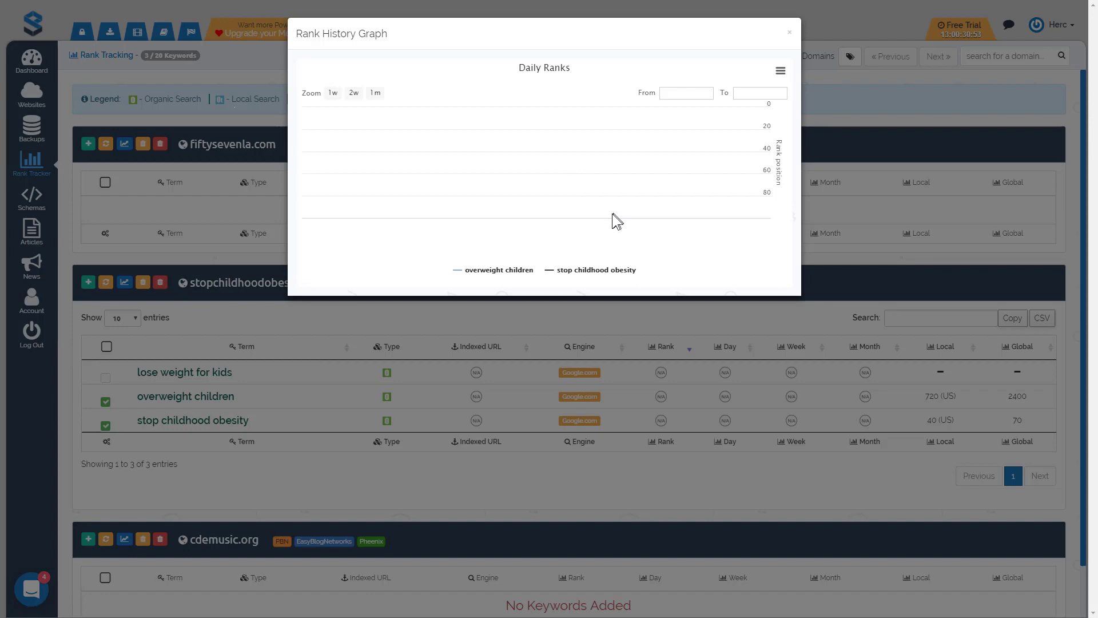
pyautogui.click(789, 32)
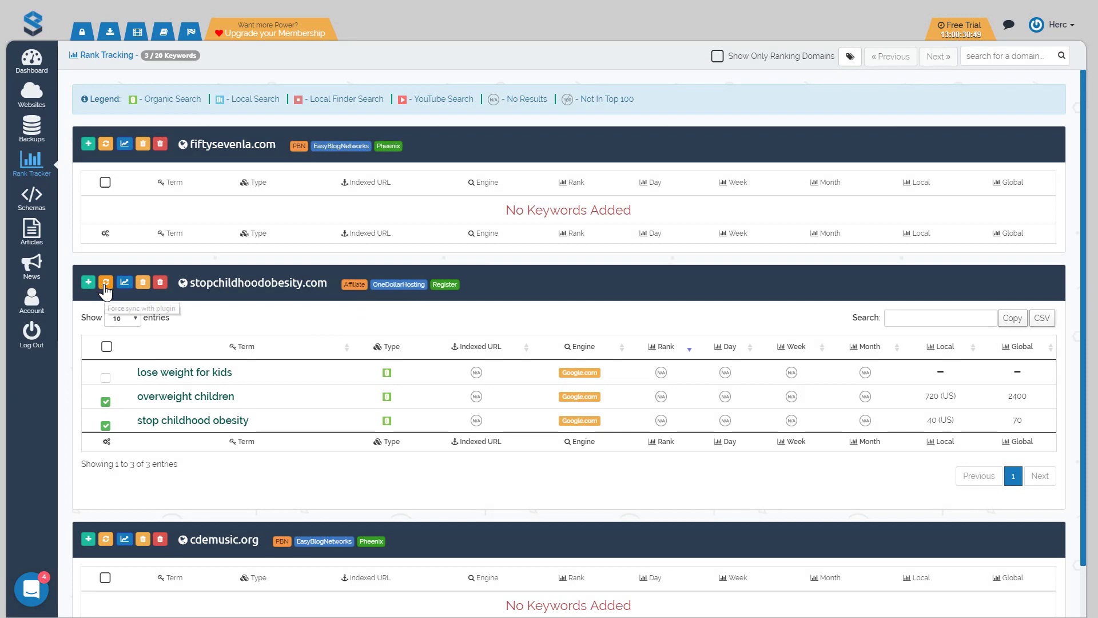
# Step: Clear the individual row ticks, then tick the header select-all checkbox to select all three keywords
pyautogui.click(105, 401)
pyautogui.click(106, 427)
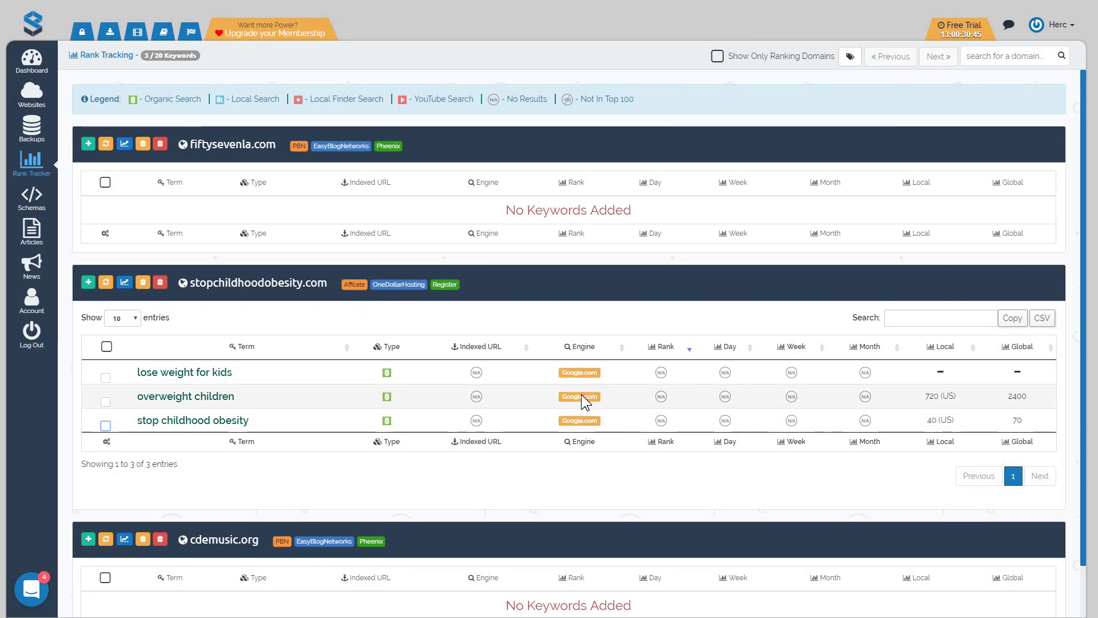
pyautogui.click(106, 346)
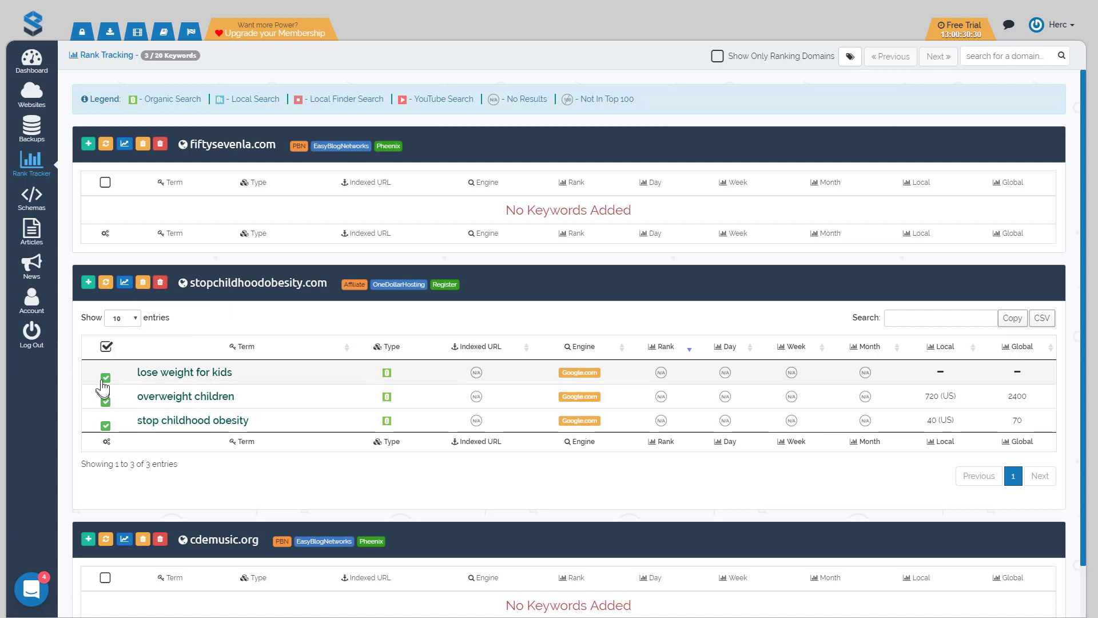
pyautogui.click(107, 346)
pyautogui.click(106, 377)
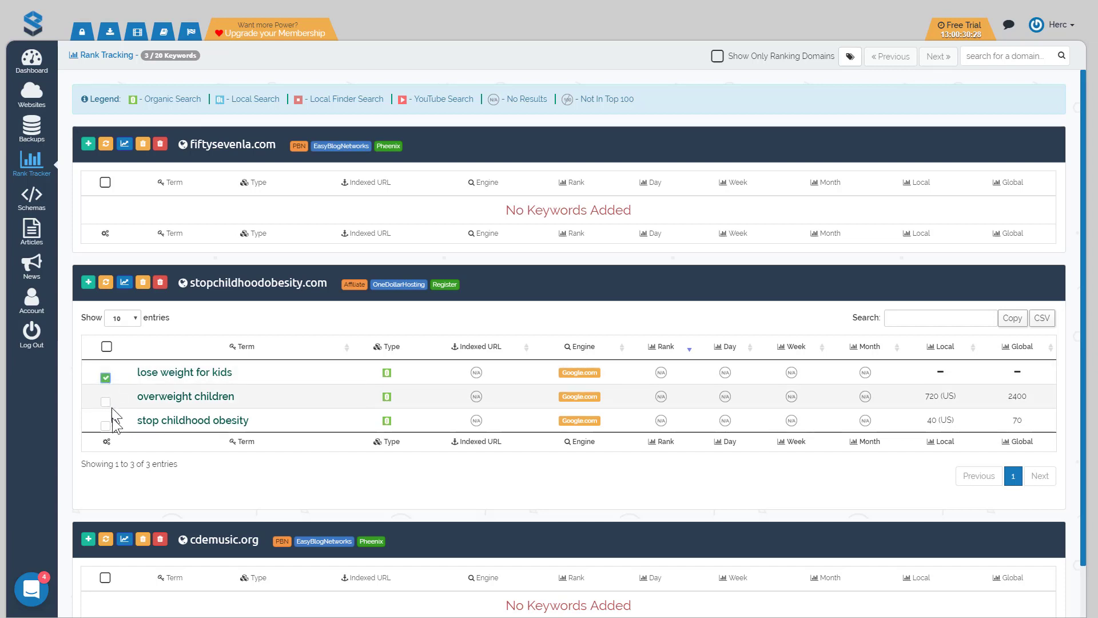
pyautogui.click(106, 424)
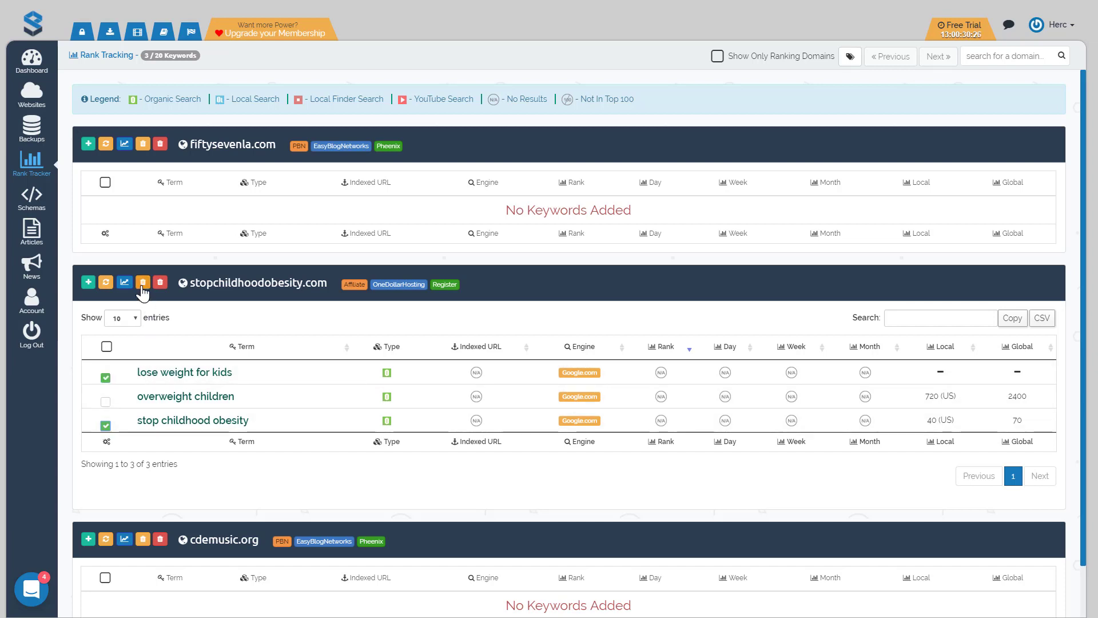
pyautogui.click(106, 346)
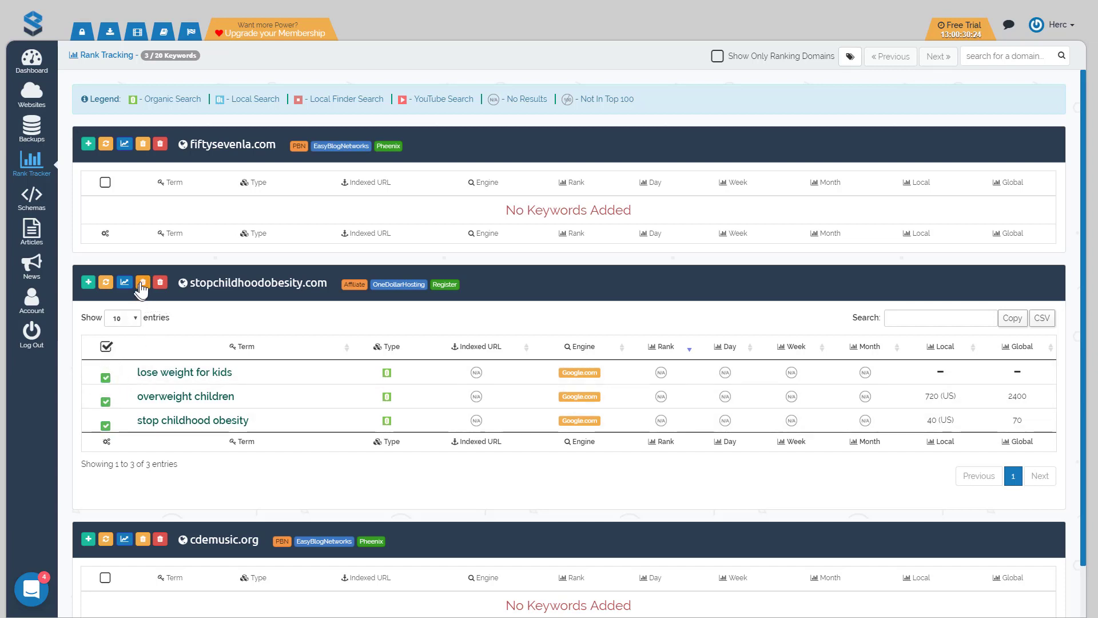